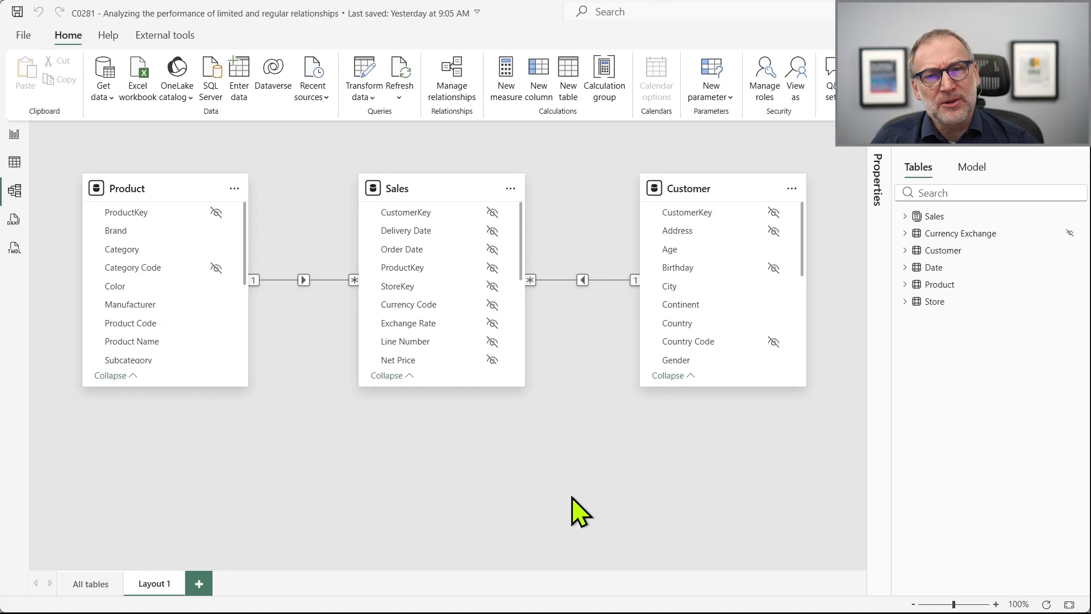
# Select the Sales, Customer and Product tables in turn and mark areas of the model diagram.
pyautogui.click(433, 196)
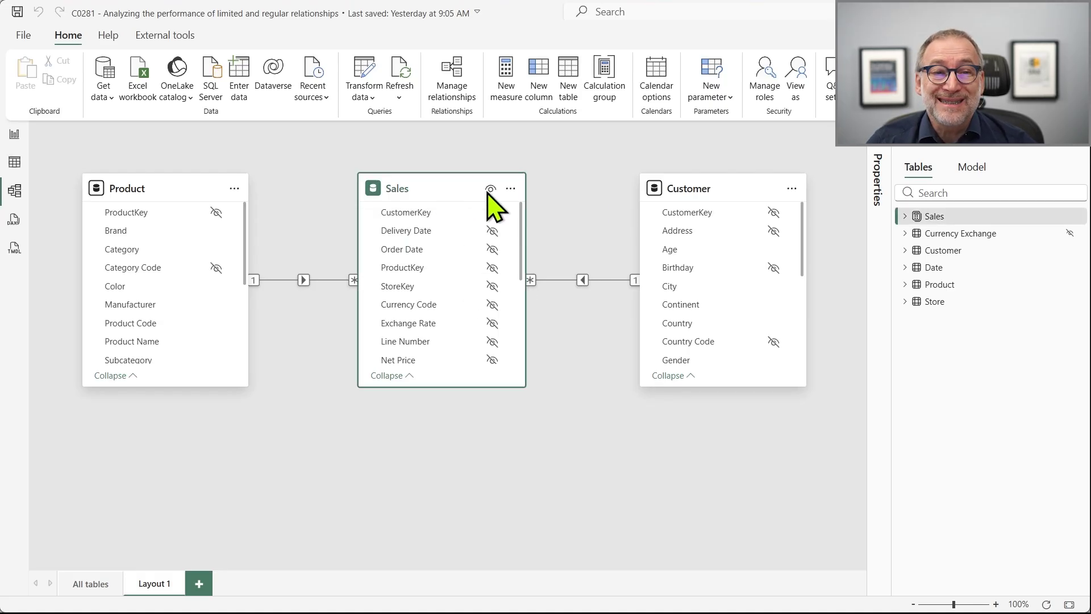
pyautogui.click(718, 193)
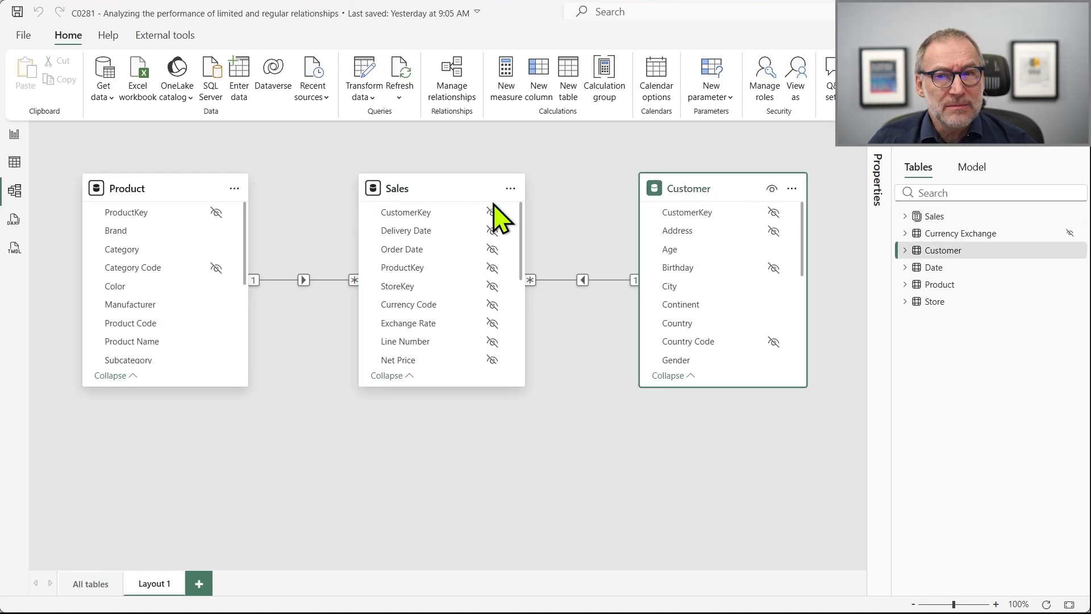
pyautogui.click(126, 190)
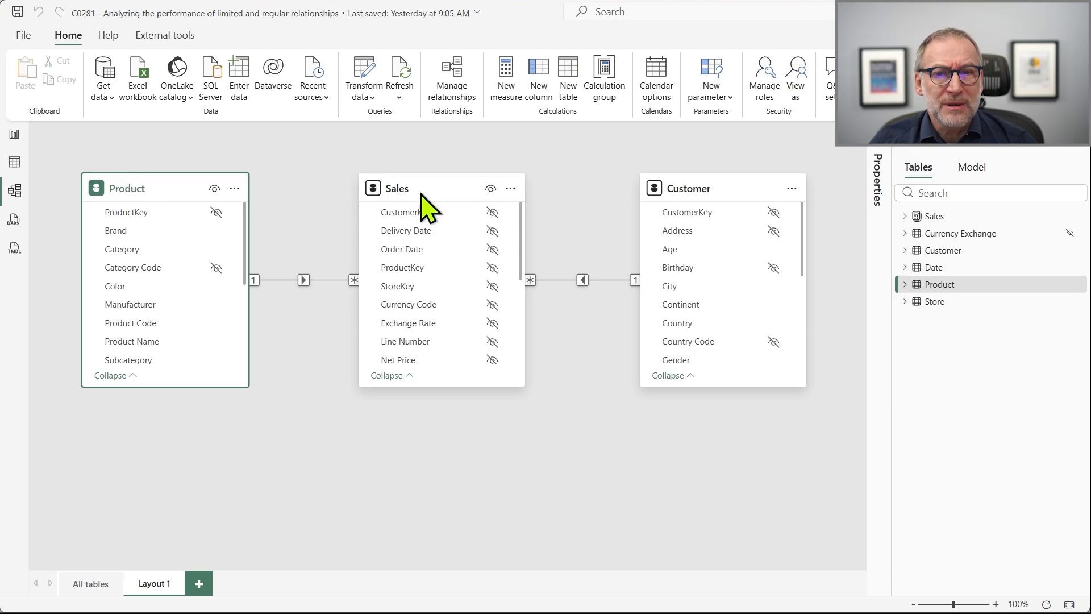
pyautogui.click(427, 209)
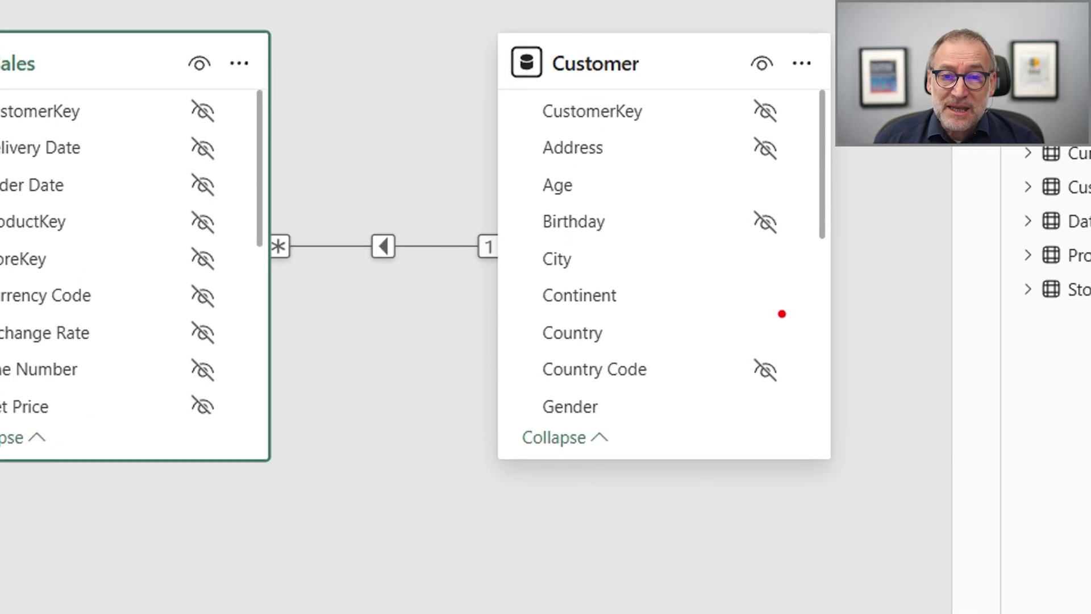
pyautogui.moveTo(223, 189); pyautogui.dragTo(547, 296)
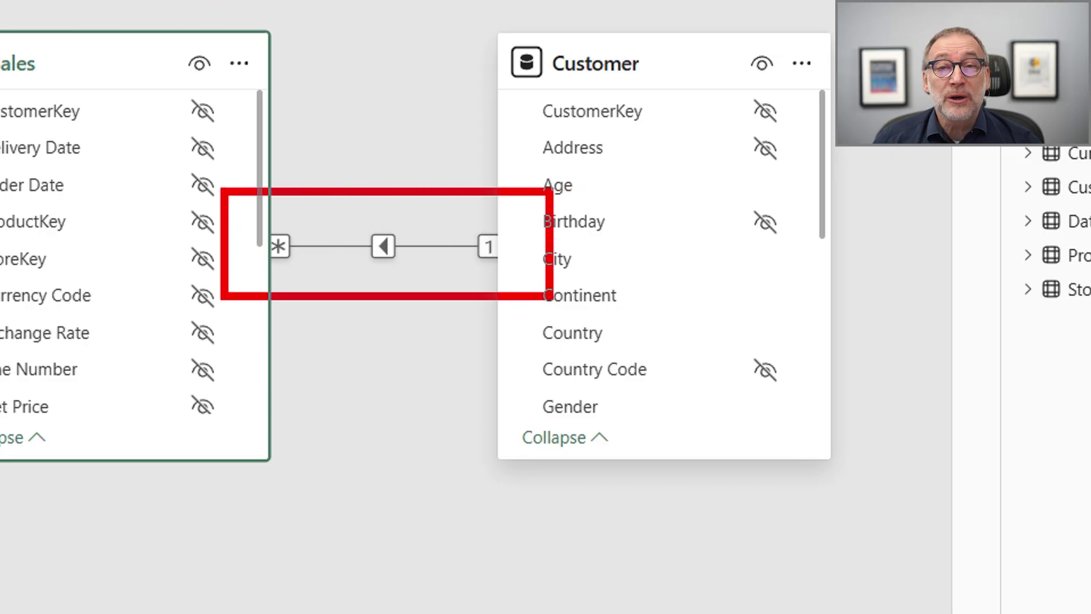
pyautogui.moveTo(240, 214); pyautogui.dragTo(320, 269)
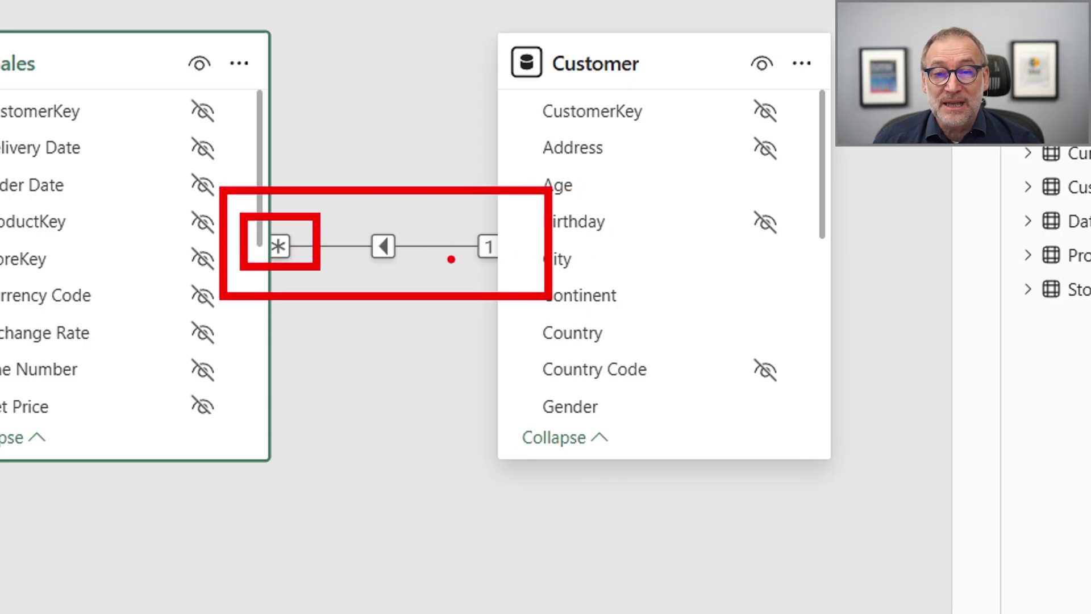
pyautogui.moveTo(449, 215); pyautogui.dragTo(524, 277)
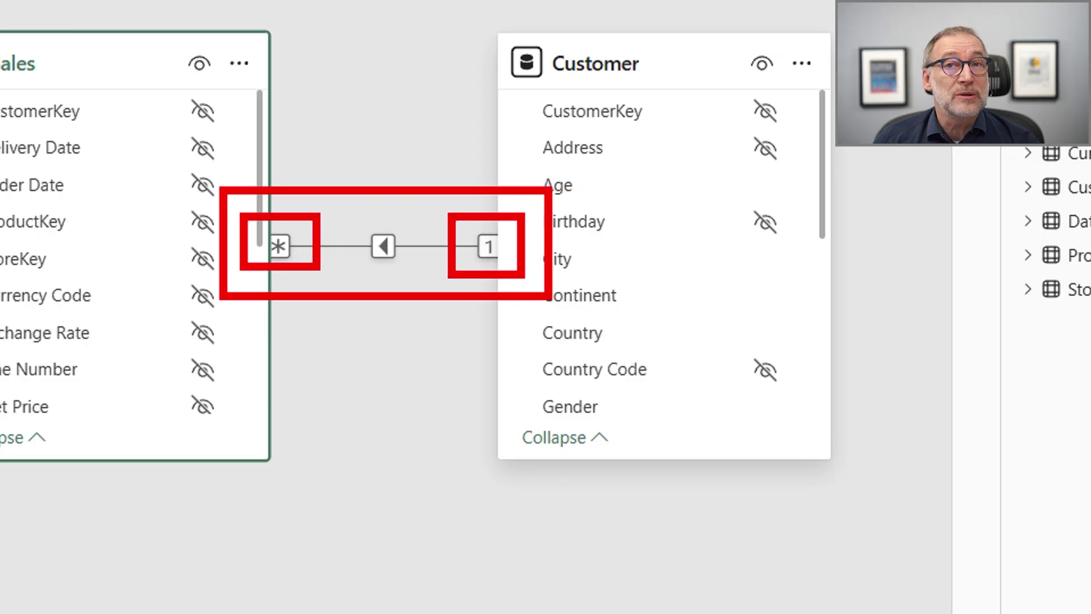
pyautogui.press('Escape')
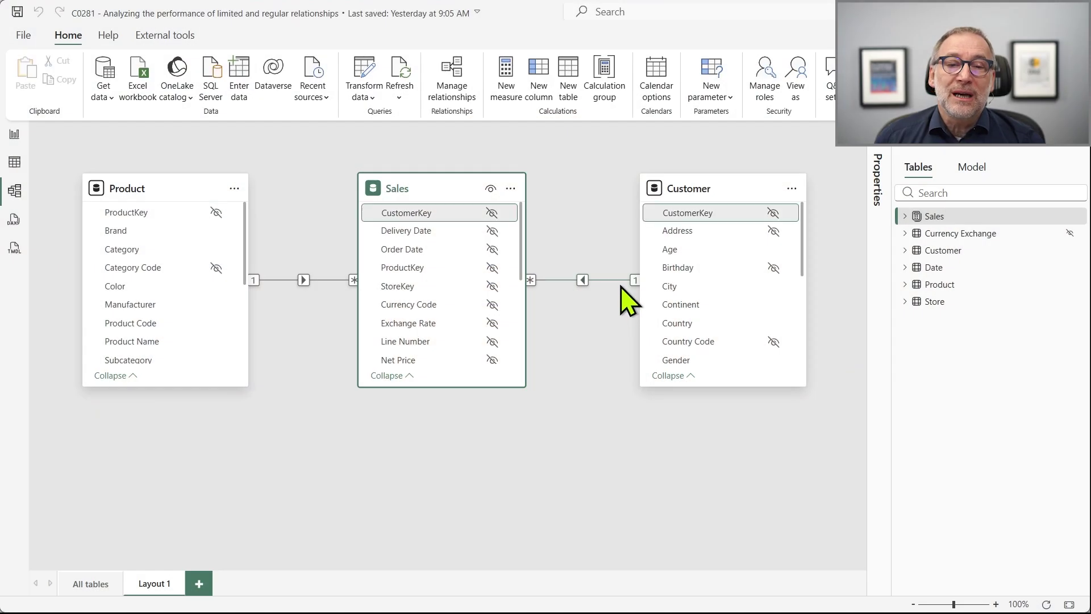
# Set the Sales–Customer relationship cardinality to Many to many (*:*) and save it.
pyautogui.click(620, 284)
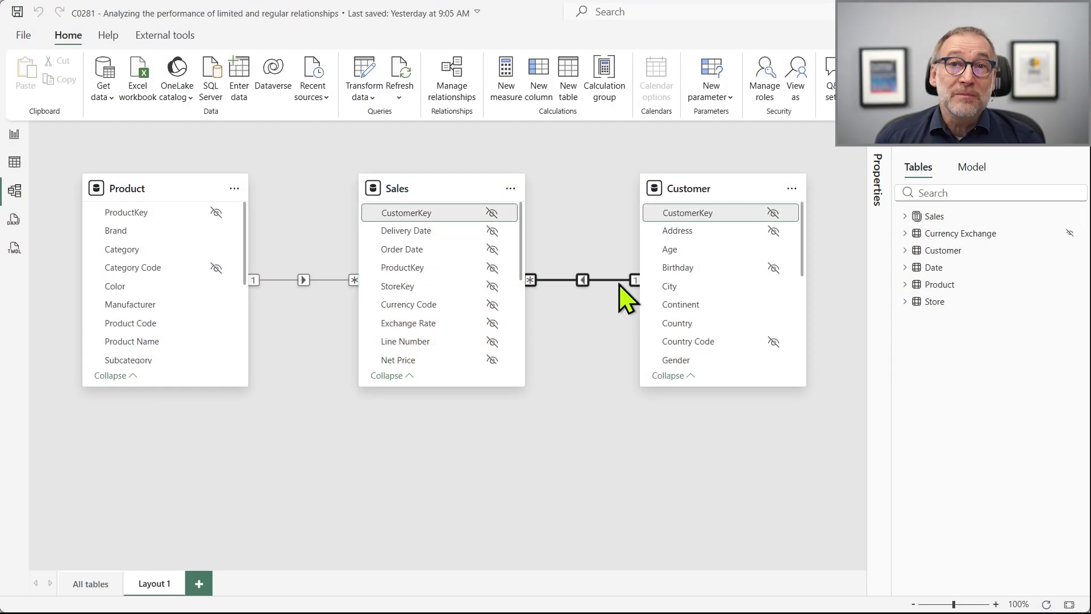
pyautogui.doubleClick(620, 283)
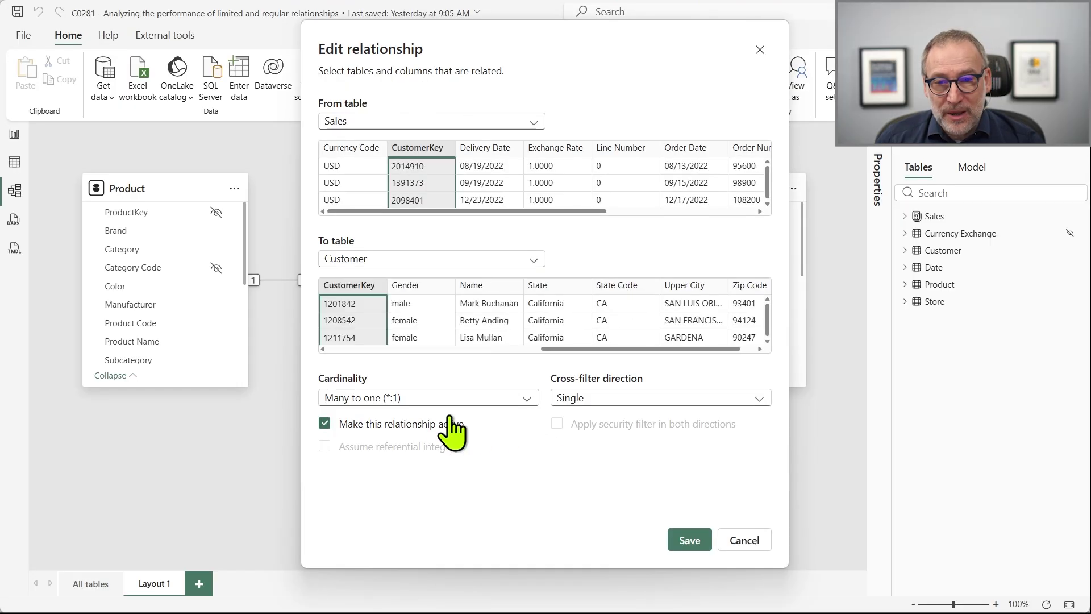
pyautogui.click(421, 406)
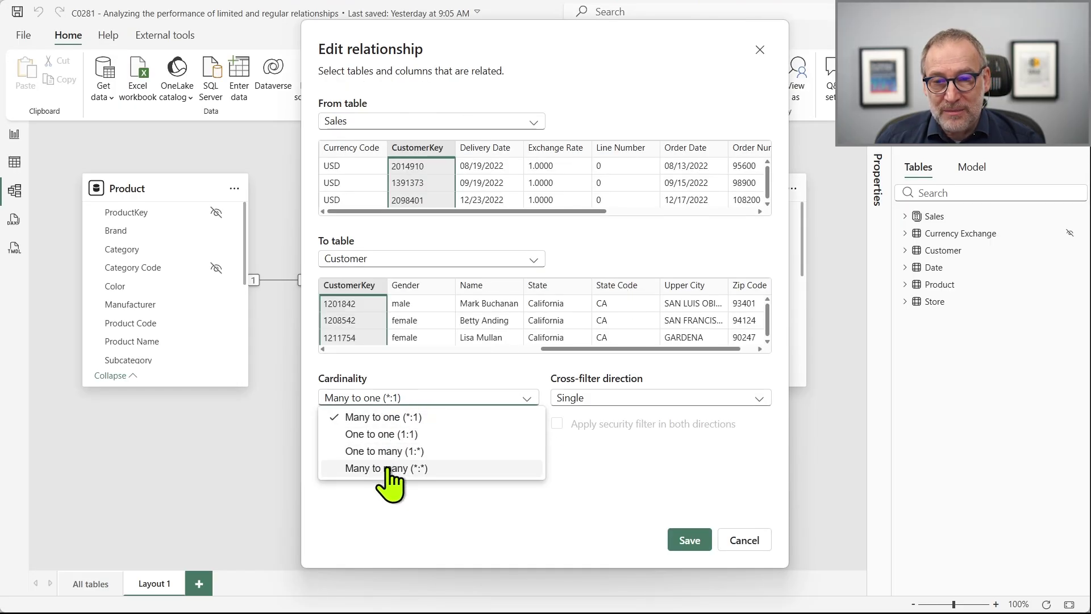
pyautogui.click(390, 468)
pyautogui.click(689, 540)
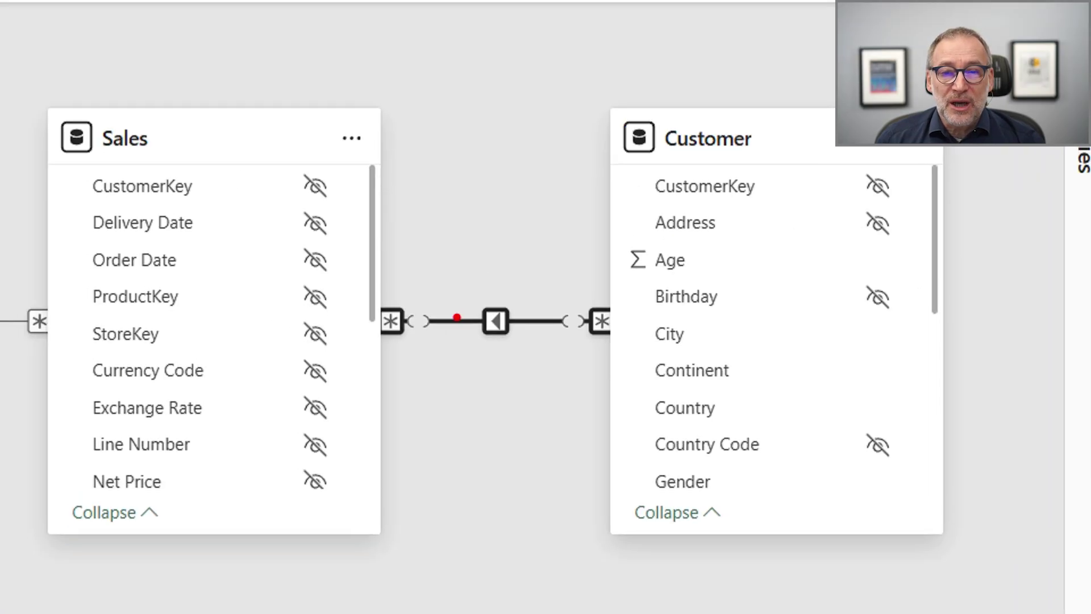
pyautogui.moveTo(341, 273); pyautogui.dragTo(689, 390)
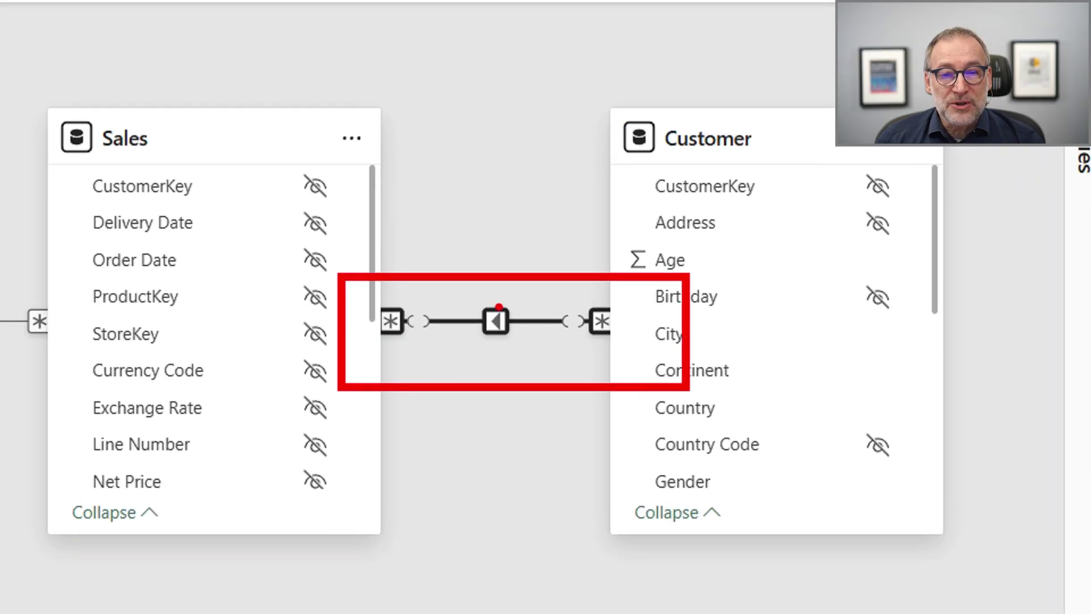
pyautogui.moveTo(386, 296); pyautogui.dragTo(443, 360)
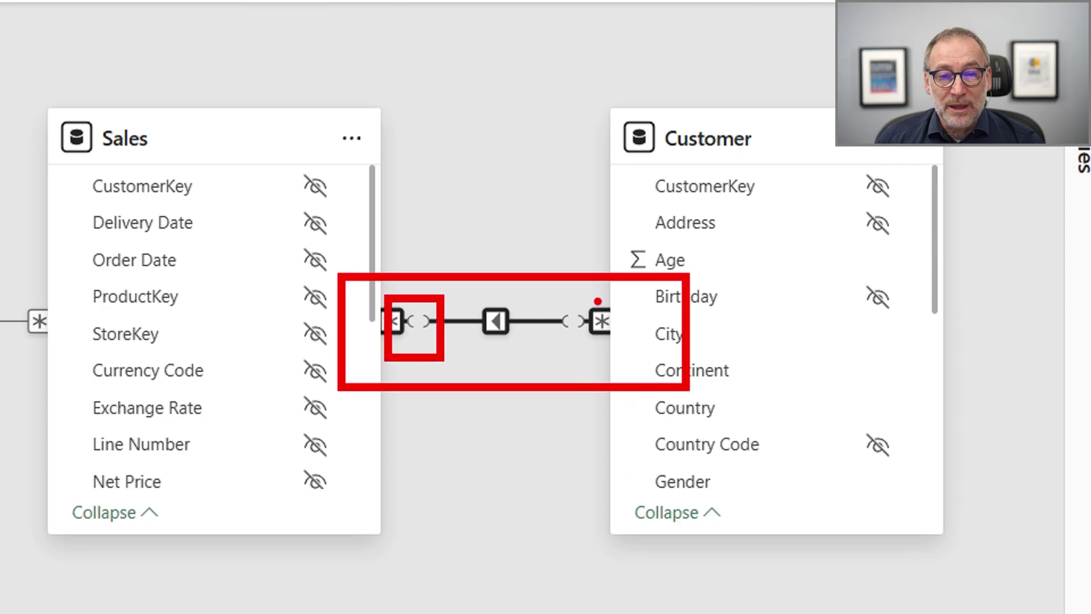
pyautogui.moveTo(532, 300); pyautogui.dragTo(607, 345)
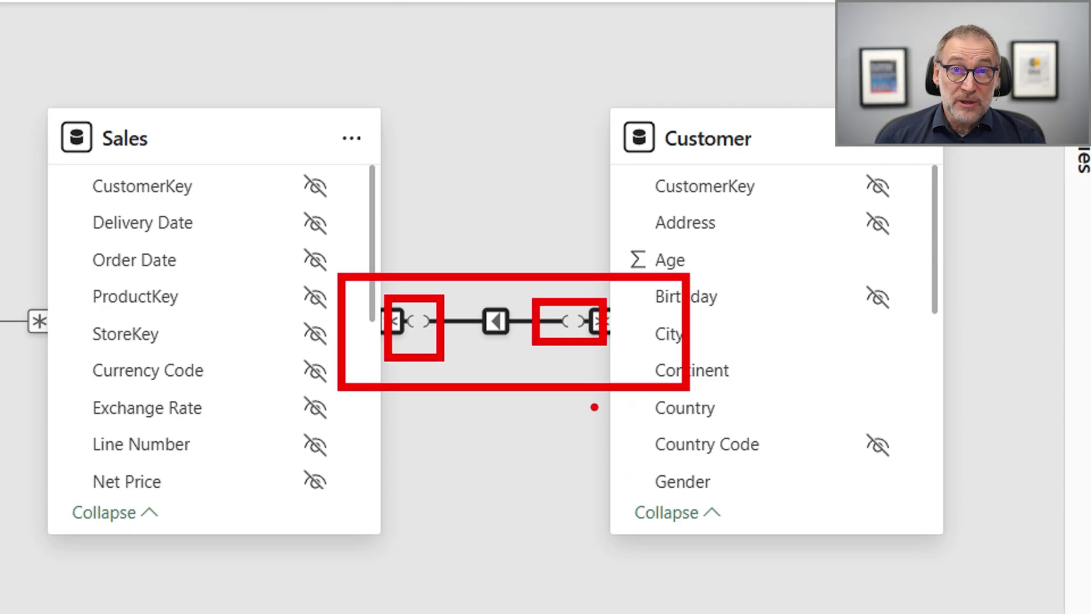
pyautogui.press('Escape')
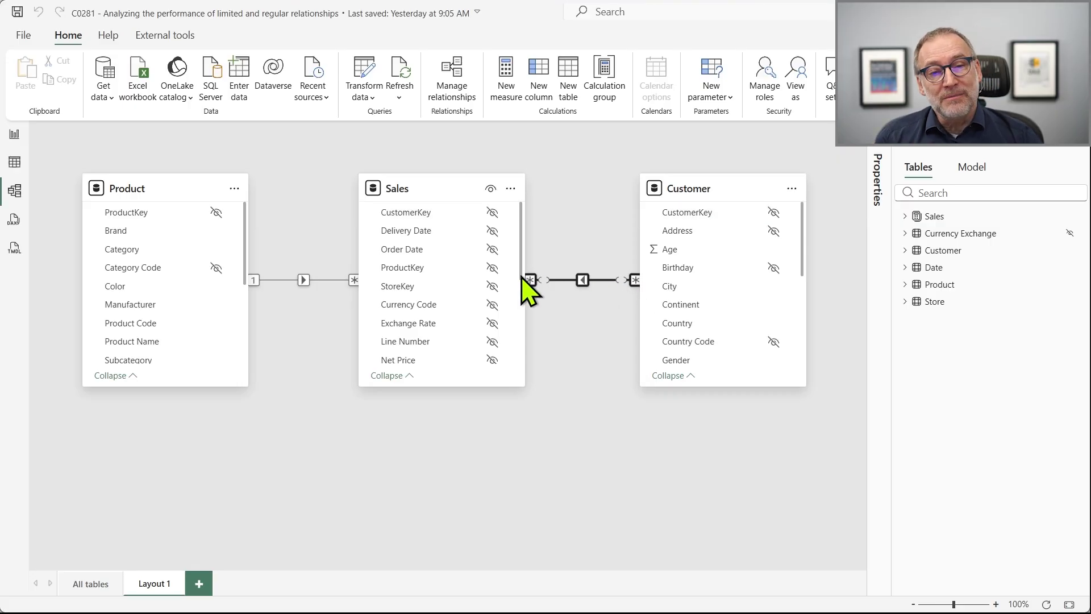
# Set the Sales–Customer relationship back to Many to one (*:1) and save it.
pyautogui.doubleClick(606, 282)
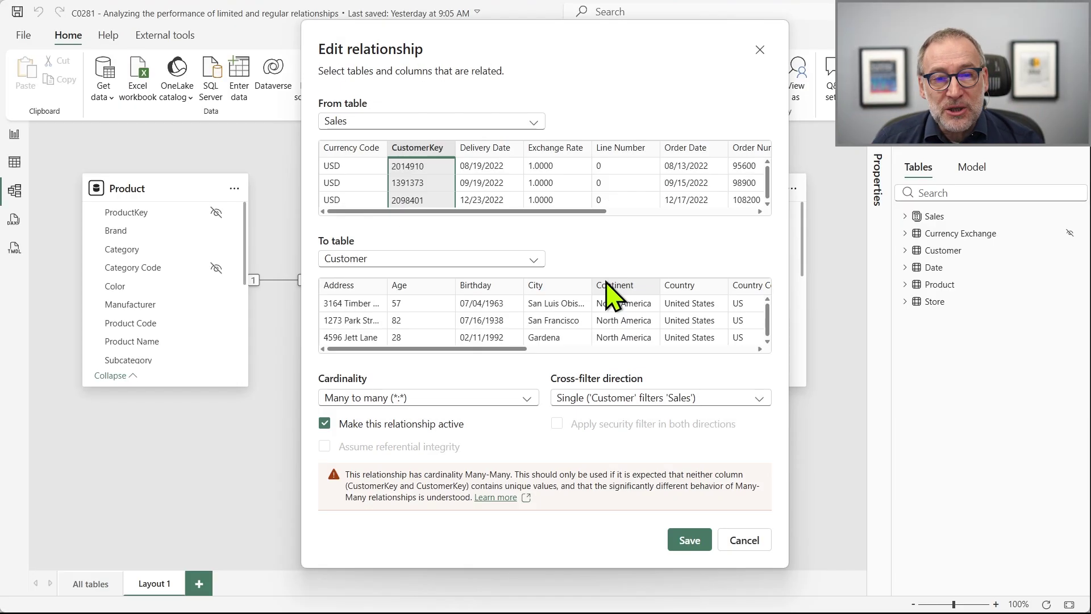
pyautogui.click(460, 399)
pyautogui.click(421, 421)
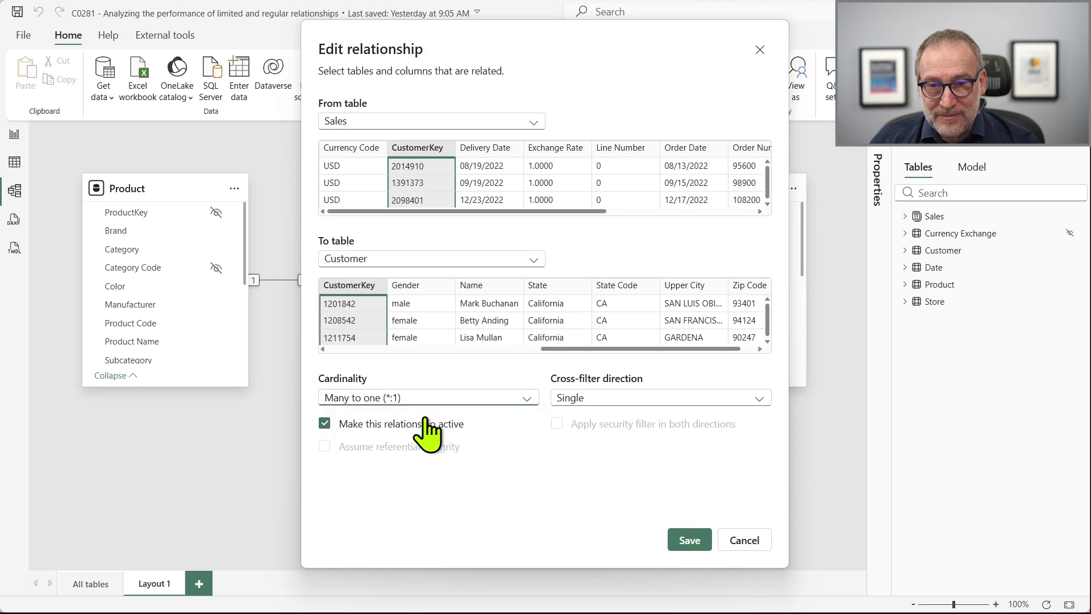
pyautogui.click(691, 540)
pyautogui.click(619, 470)
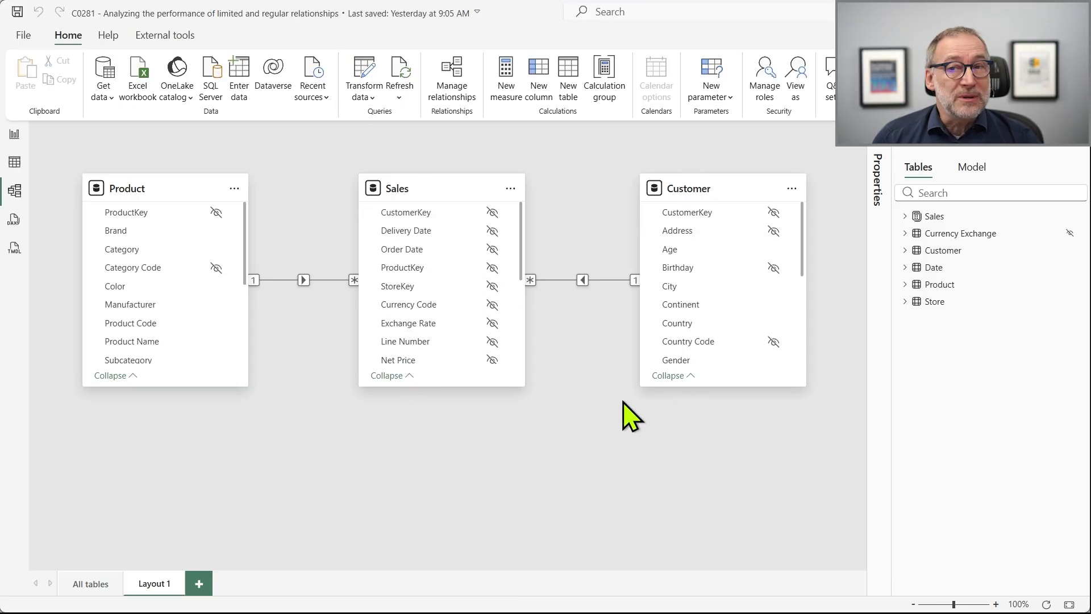
# Check the Demo report page's sales by country, return to Model view, then switch to DAX Studio.
pyautogui.click(14, 135)
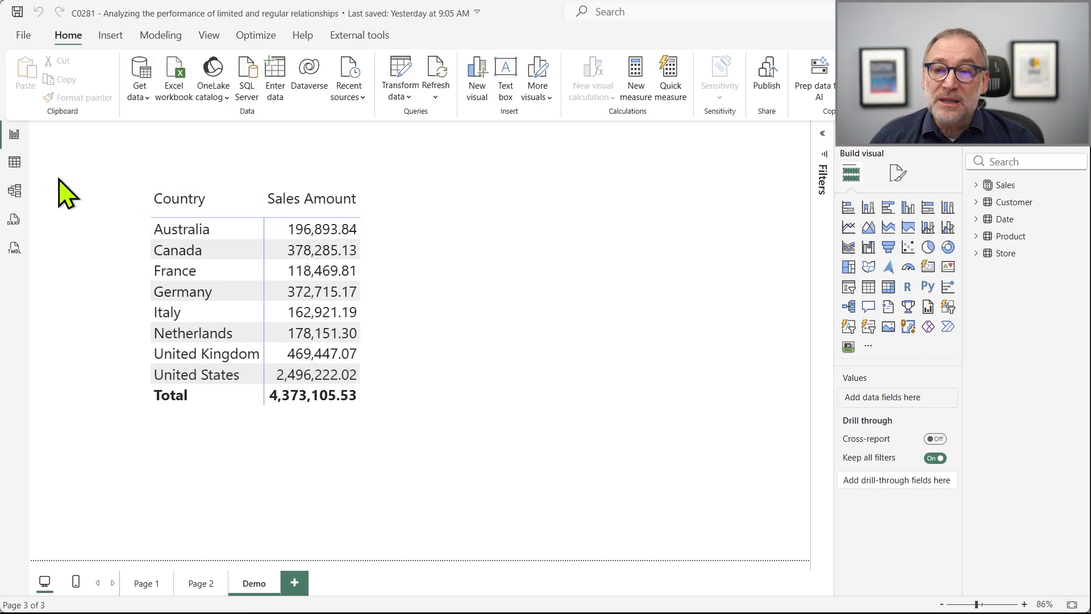
pyautogui.click(15, 191)
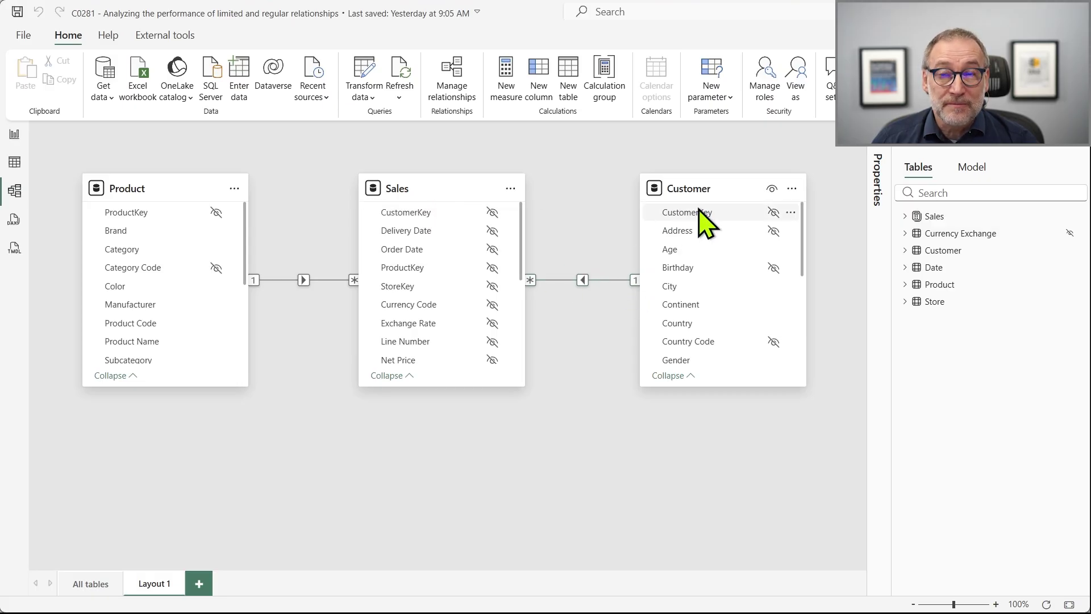
pyautogui.hotkey('alt', 'Tab')
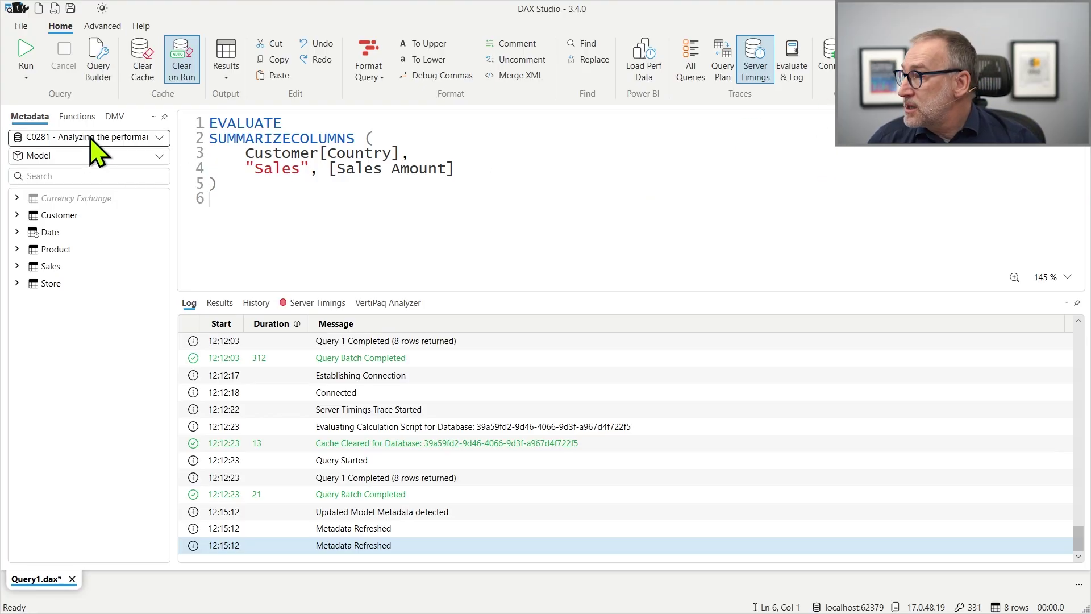
# Rerun the sales-by-country query with a cleared cache and review its 3 ms server timings.
pyautogui.click(414, 183)
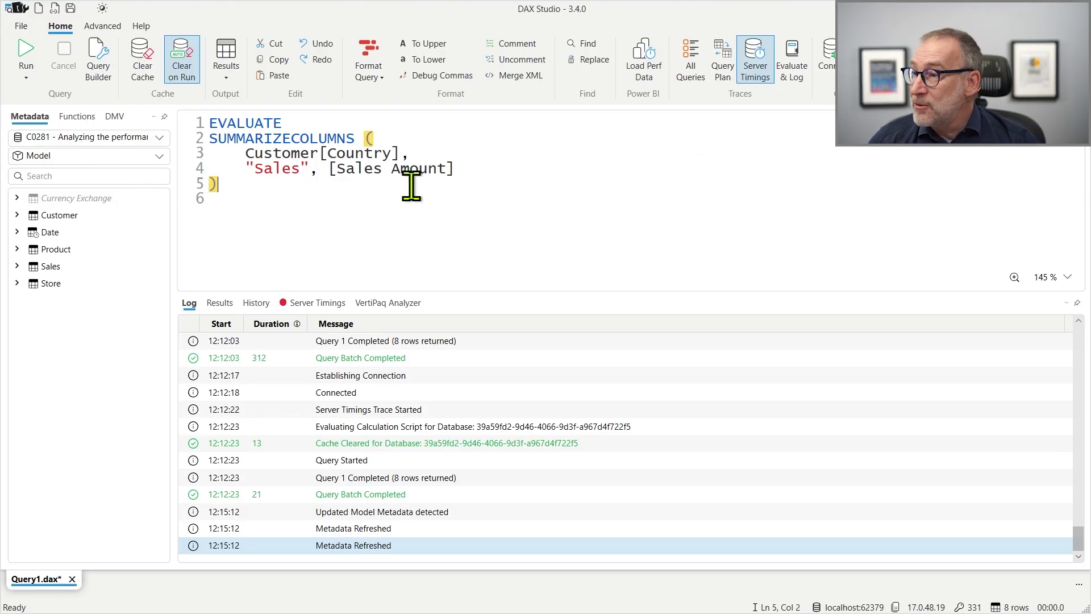
pyautogui.click(353, 216)
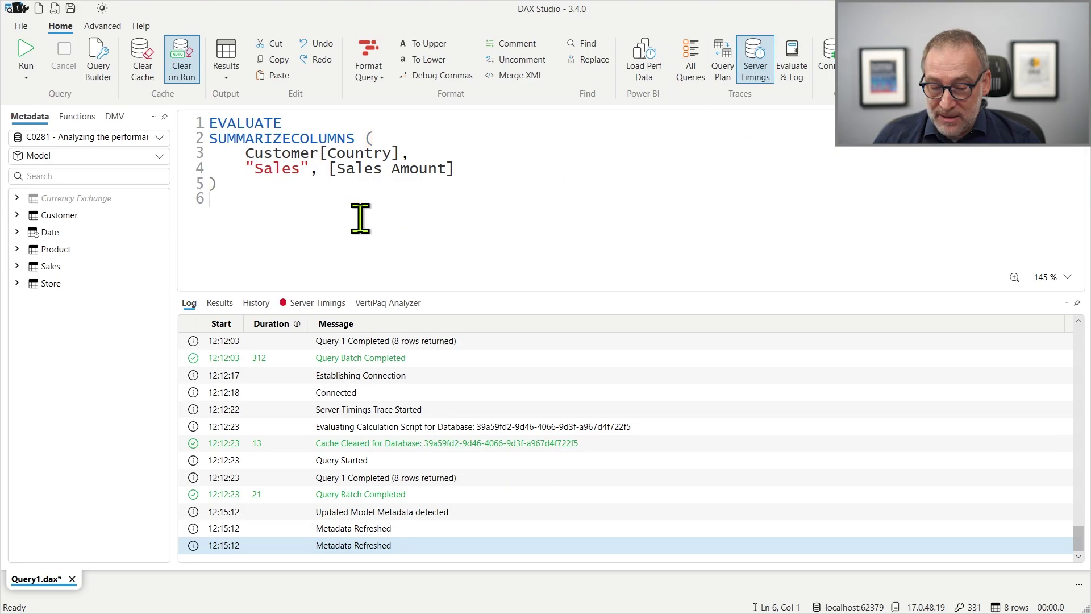
pyautogui.press('F5')
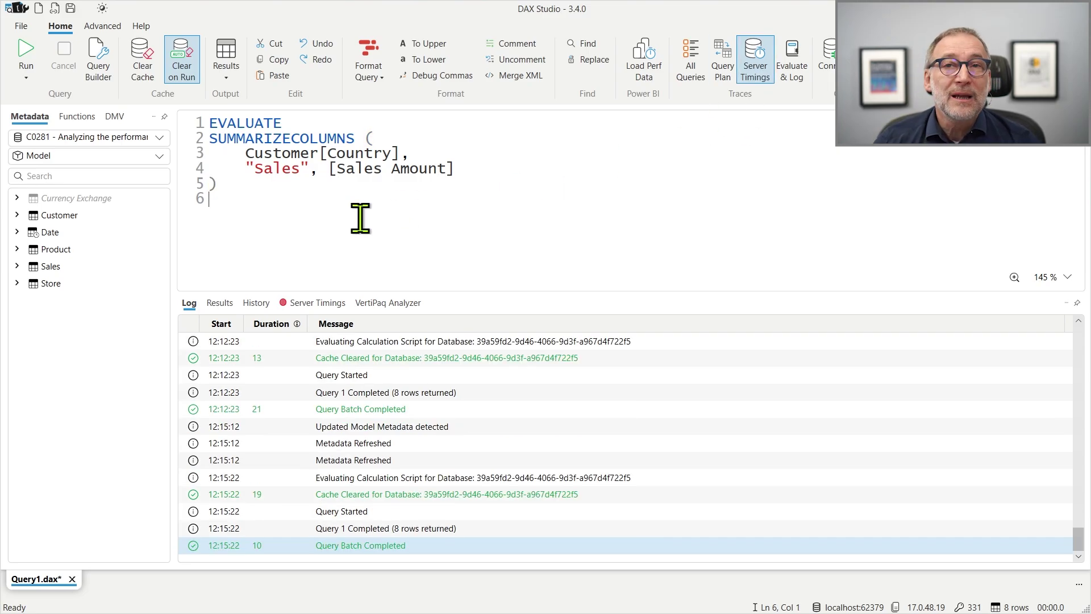
pyautogui.moveTo(240, 155); pyautogui.dragTo(400, 155)
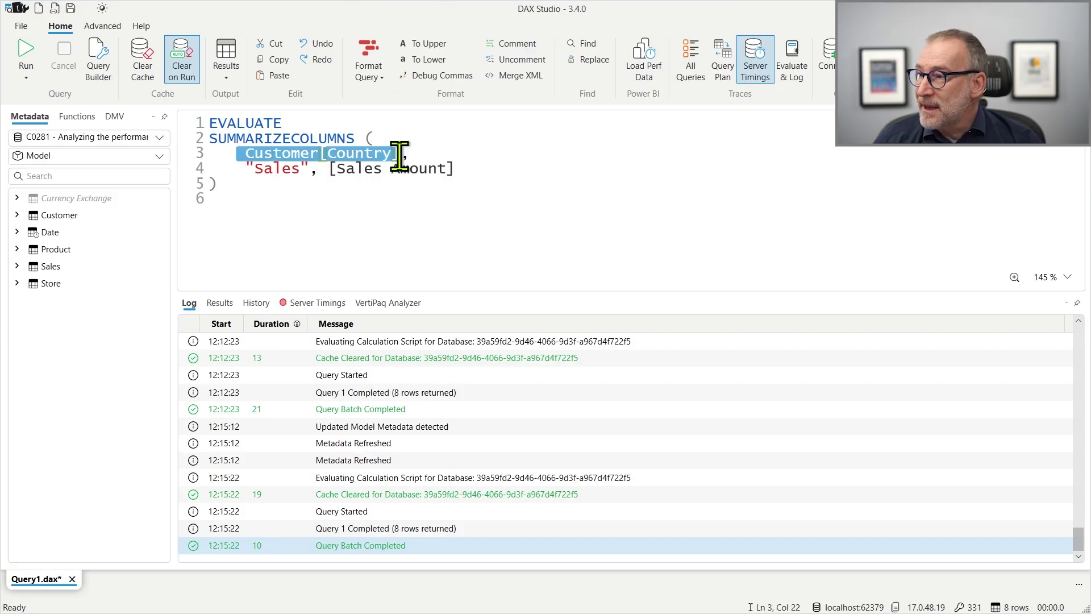
pyautogui.moveTo(246, 169); pyautogui.dragTo(489, 171)
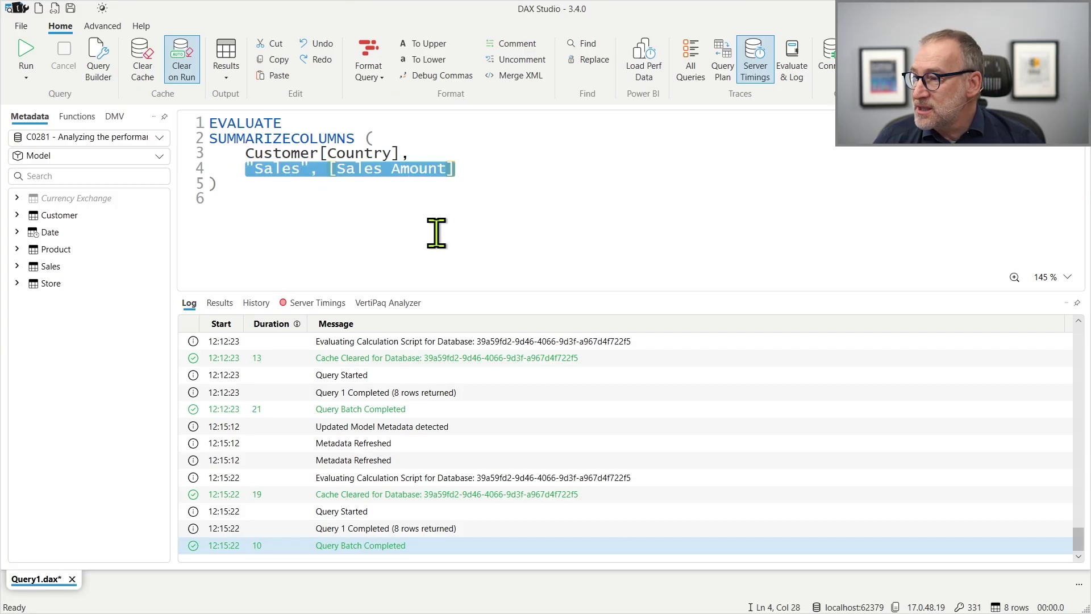
pyautogui.click(319, 304)
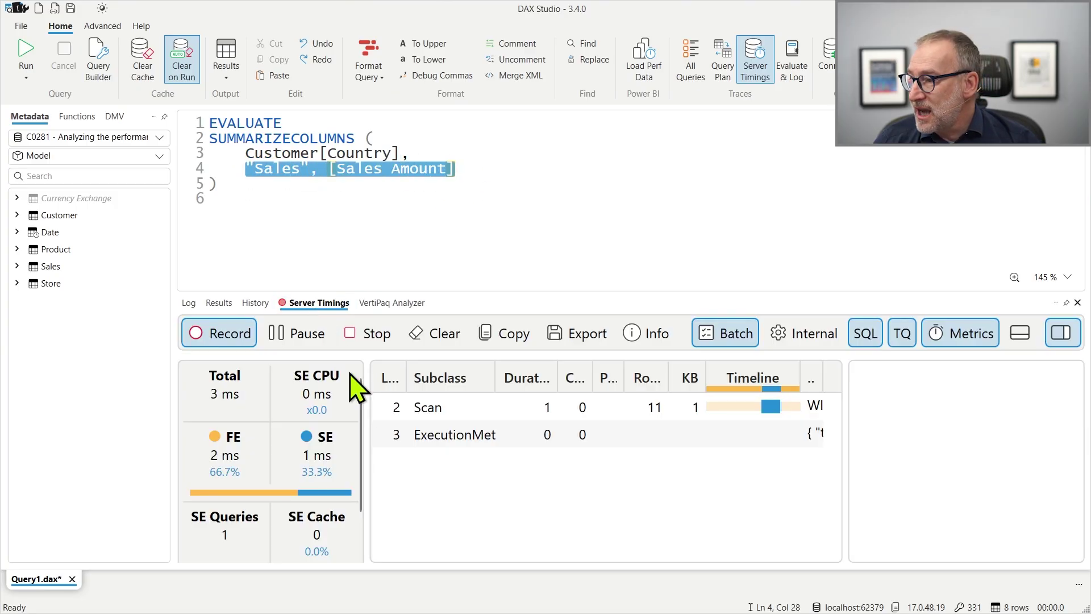
pyautogui.click(233, 230)
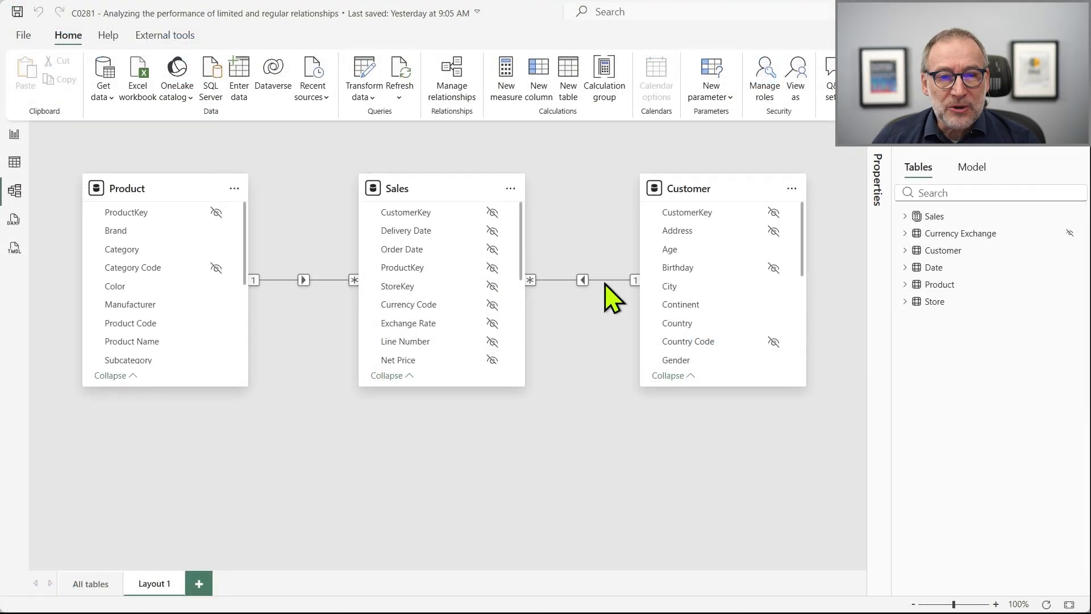
# Make the Sales–Customer relationship Many to many (*:*) again and save it.
pyautogui.doubleClick(605, 283)
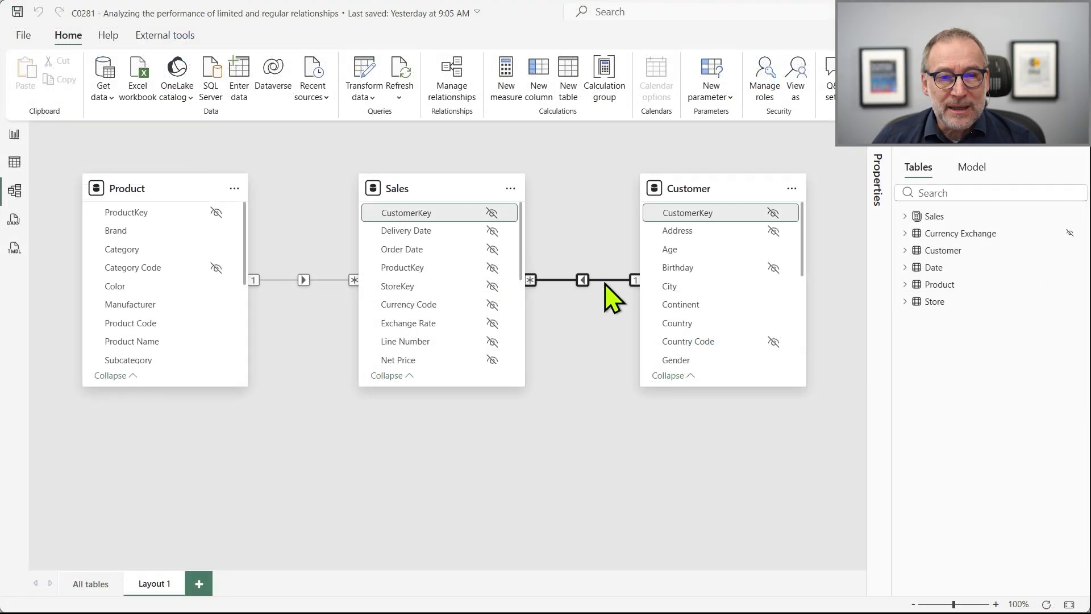
pyautogui.click(598, 401)
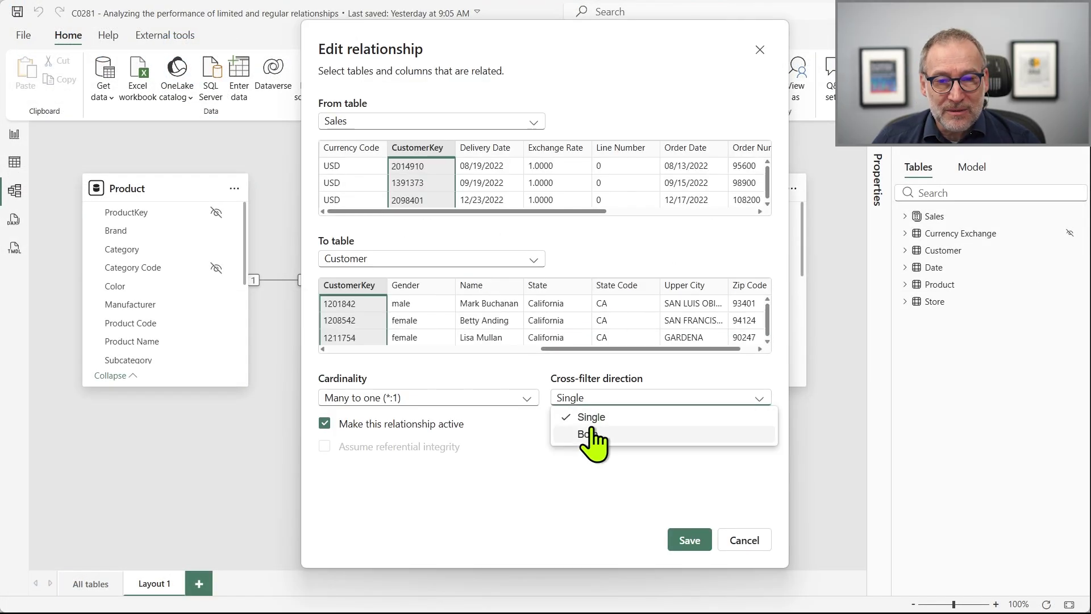
pyautogui.click(417, 398)
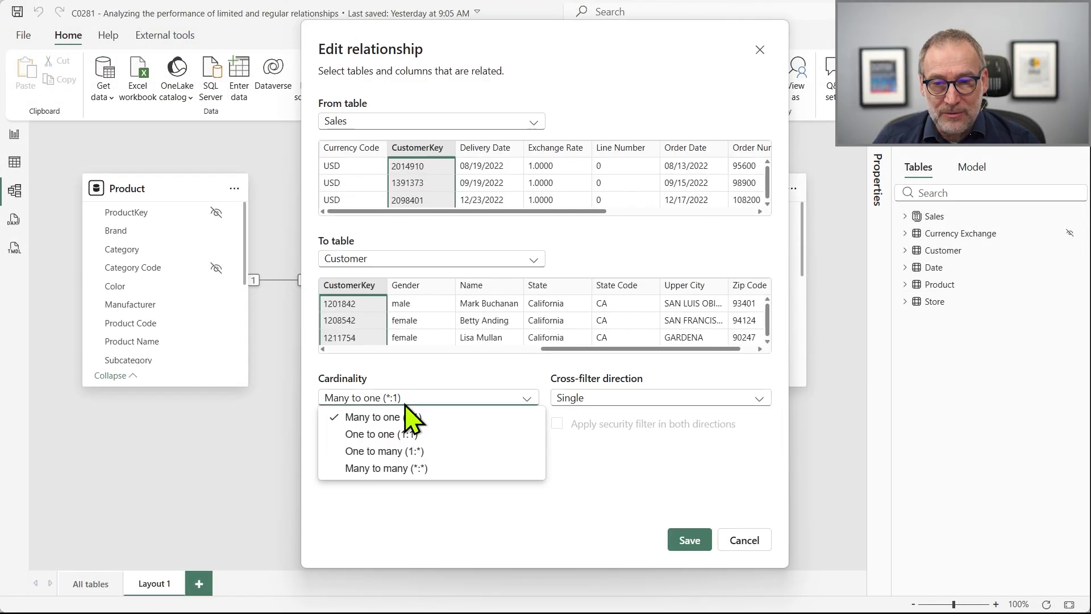
pyautogui.click(399, 467)
pyautogui.click(688, 541)
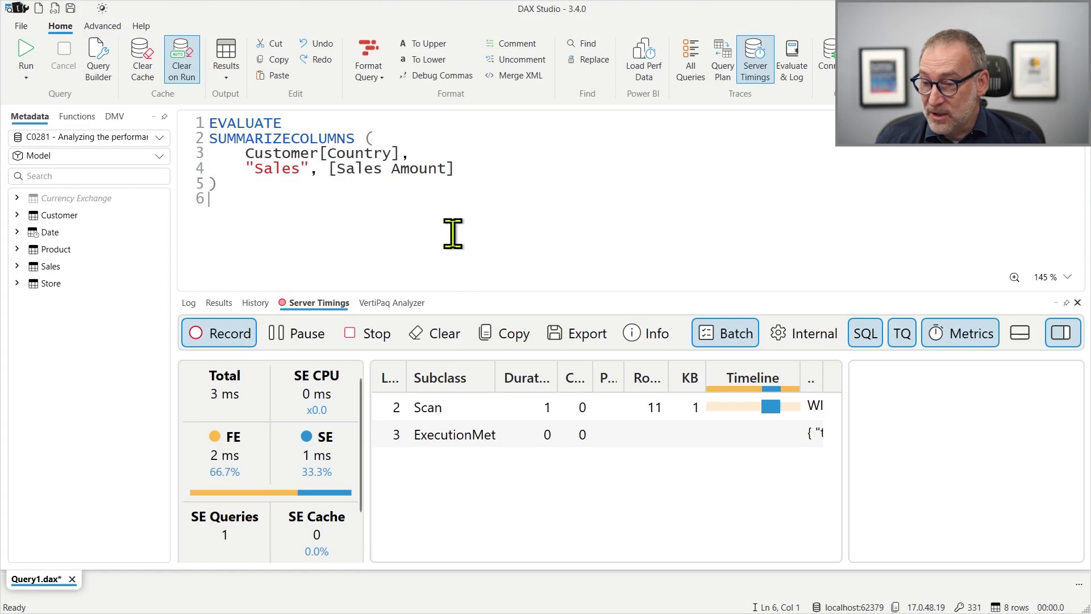
# Rerun the sales-by-country query on the many-to-many model, now 9 ms across five storage-engine queries.
pyautogui.press('F5')
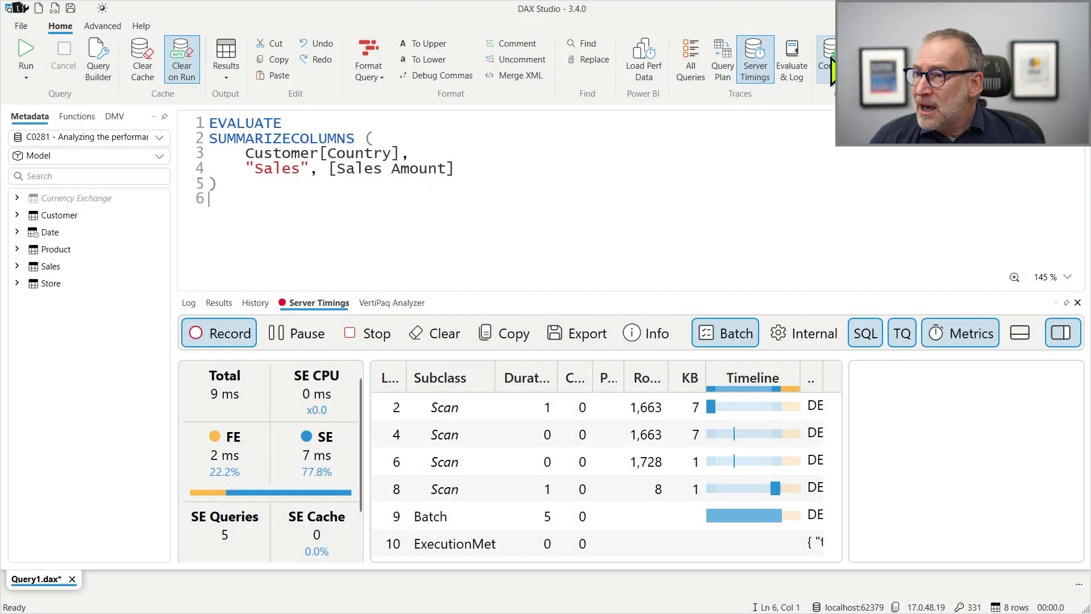
# Connect to the tabular server's Contoso 100M x 10 - Optimizing the model database.
pyautogui.click(827, 57)
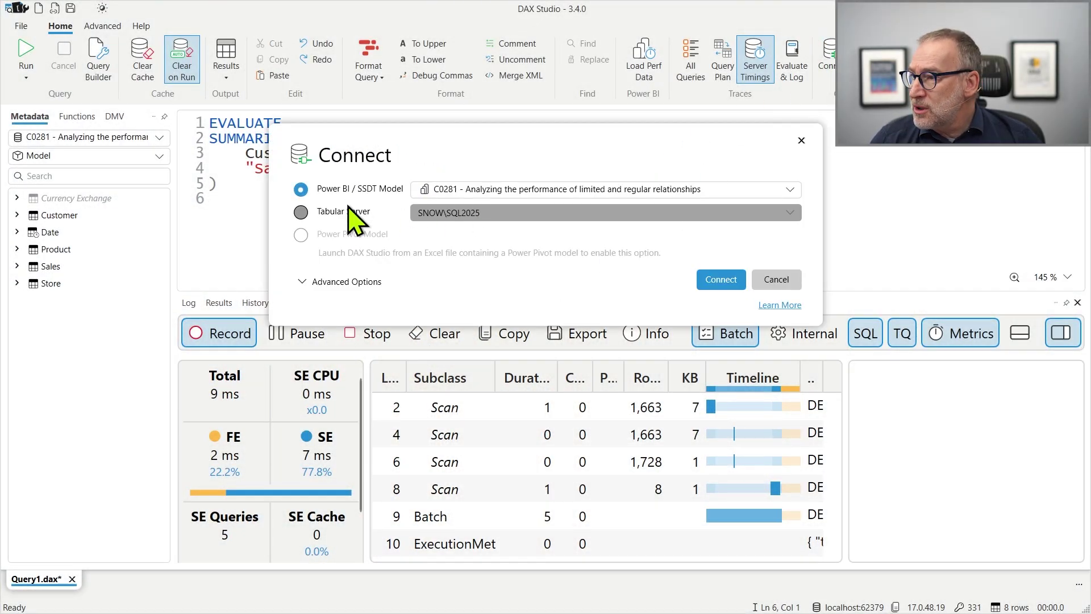
pyautogui.click(330, 212)
pyautogui.click(720, 280)
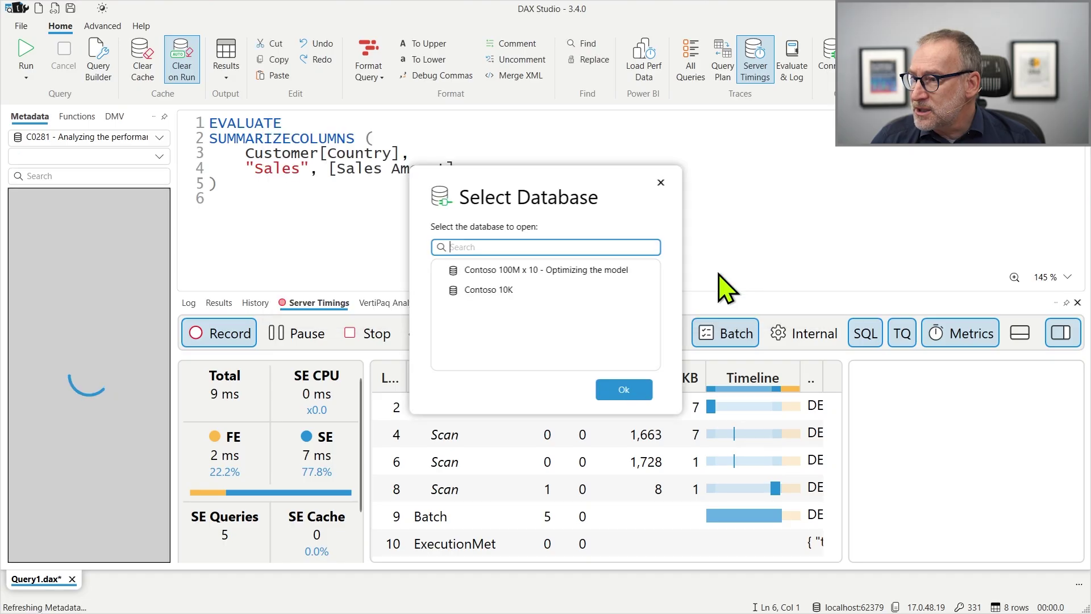
pyautogui.click(582, 271)
pyautogui.click(619, 389)
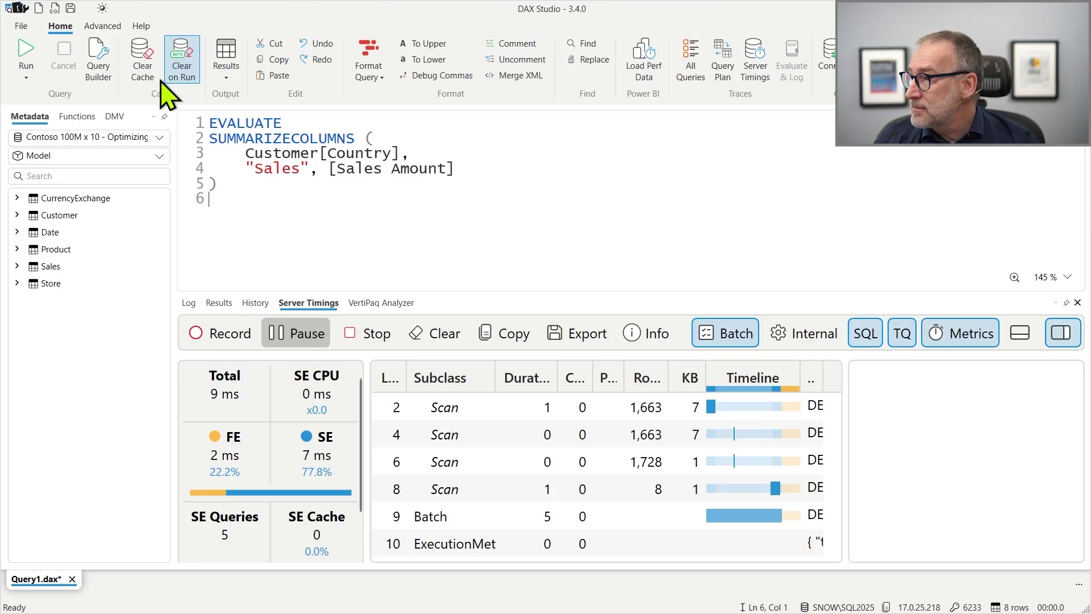
# Load the VertiPaq model metrics and expand Sales to inspect its 1,405,546,659 rows and column sizes.
pyautogui.click(108, 33)
pyautogui.click(112, 68)
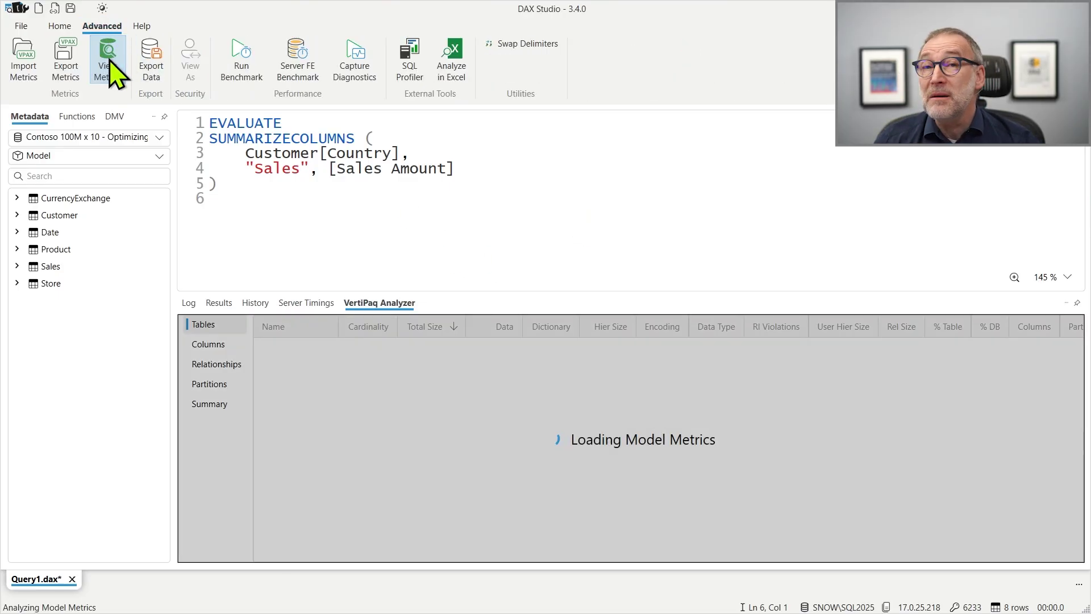
pyautogui.moveTo(658, 292); pyautogui.dragTo(657, 208)
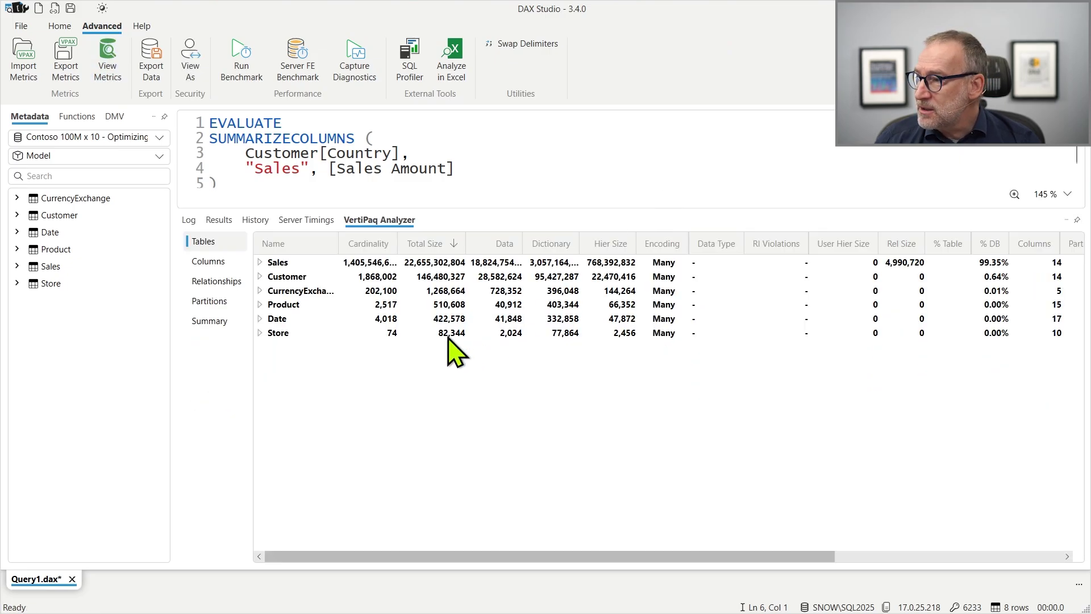
pyautogui.scroll(2, 440, 338)
pyautogui.moveTo(507, 250); pyautogui.dragTo(576, 250)
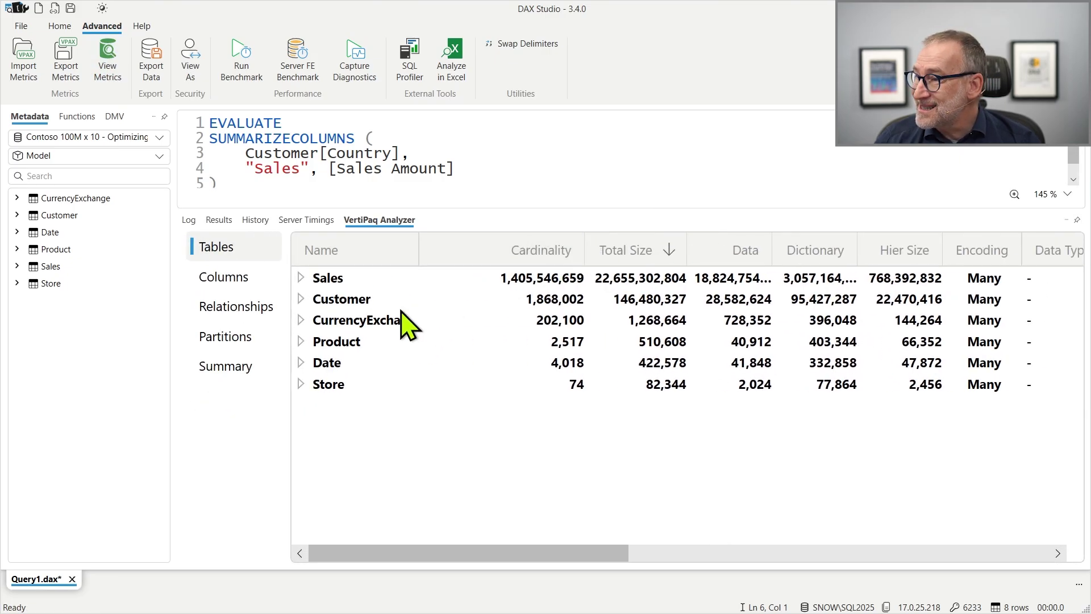
pyautogui.scroll(2, 542, 318)
pyautogui.doubleClick(596, 290)
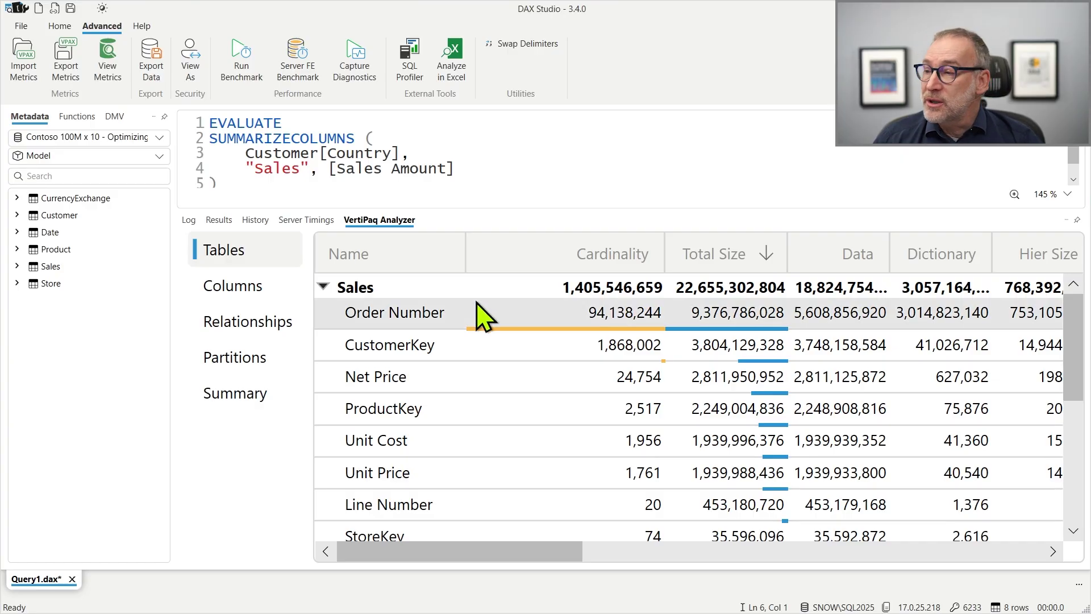
pyautogui.click(322, 289)
pyautogui.scroll(-2, 627, 404)
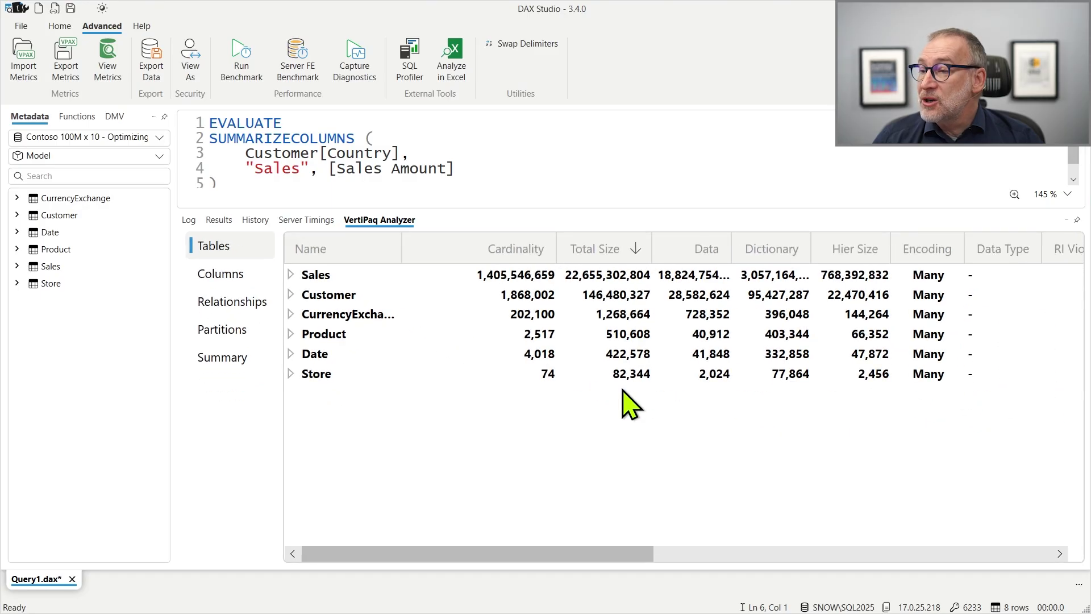